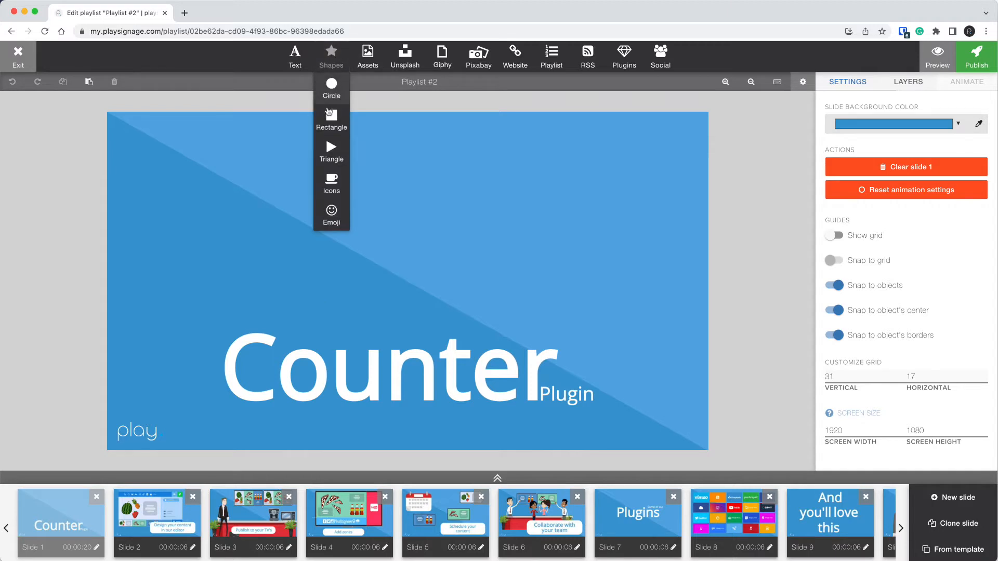
Step: Add a rectangle about 1109 wide and 342 high, placed above the Counter title on slide 1
click(329, 125)
drag(402, 280, 378, 259)
drag(501, 244, 594, 244)
drag(421, 371, 421, 226)
drag(421, 175, 408, 223)
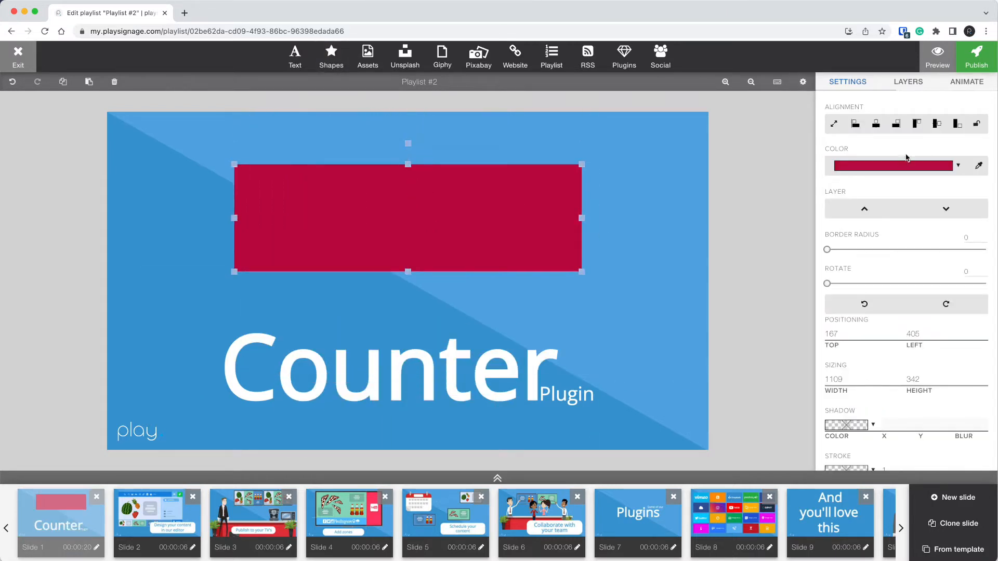
Step: Set the rectangle's fill colour to white #ffffff
click(904, 167)
click(820, 238)
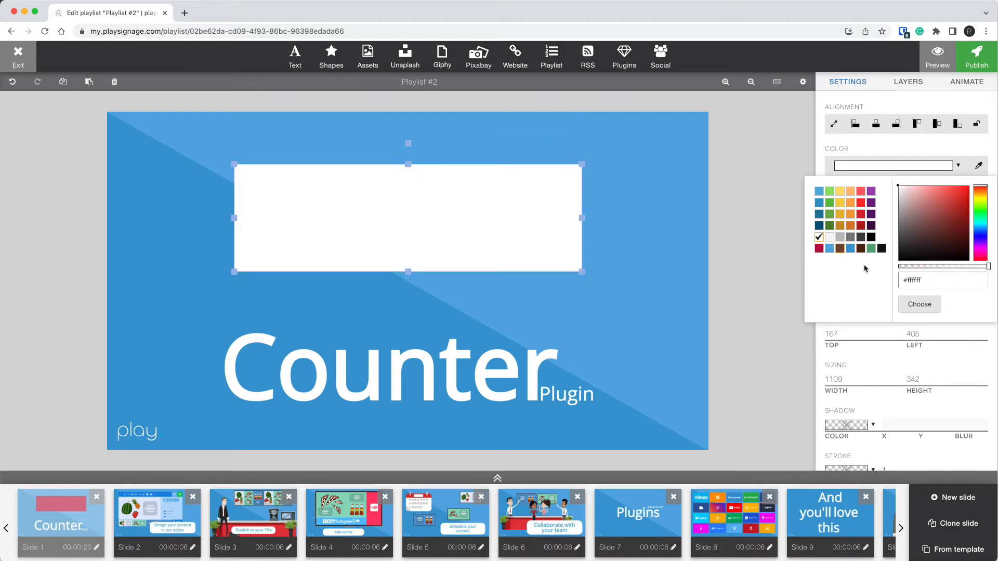
click(919, 304)
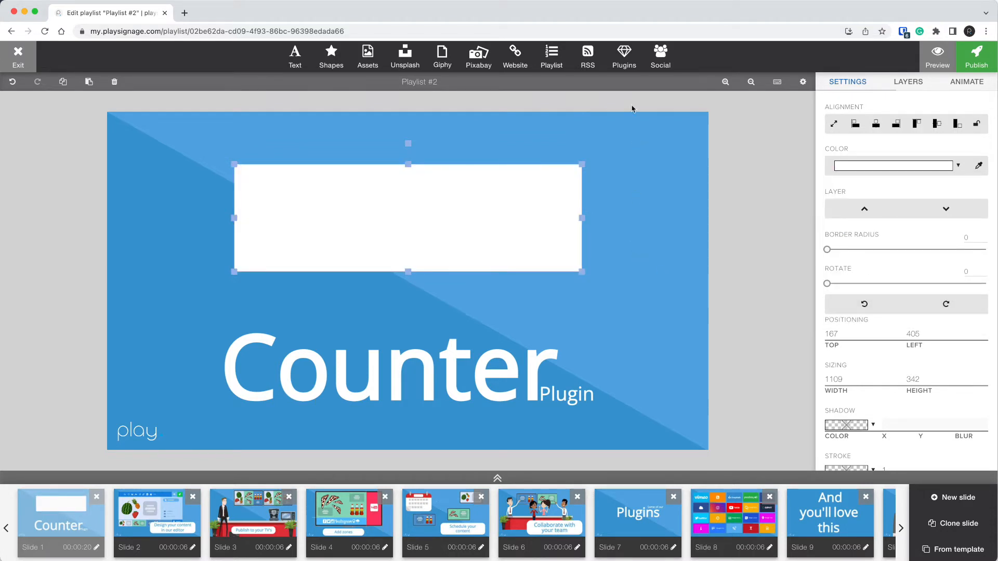
Step: Add a Counter plugin element centred on the white rectangle and centre-align its text
click(632, 66)
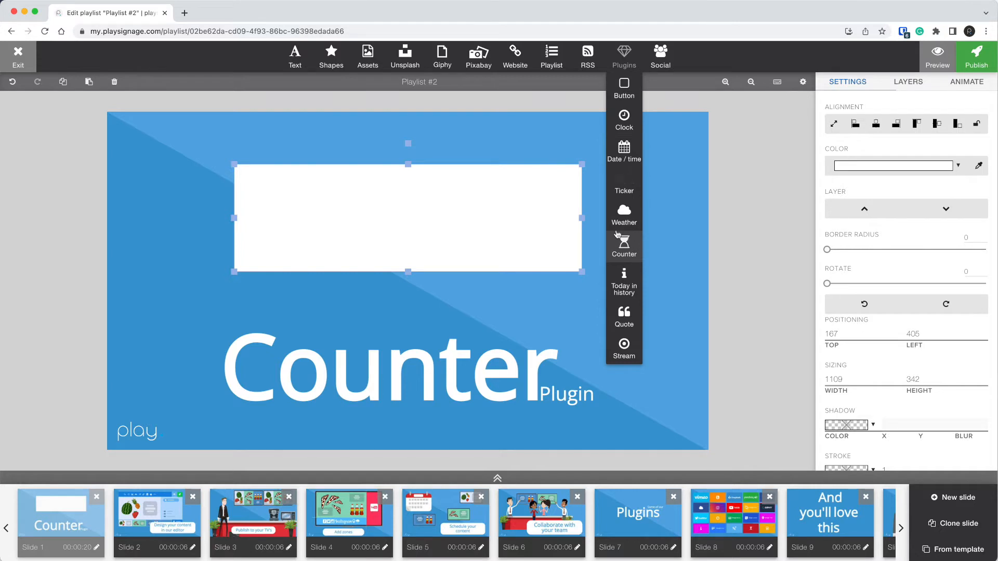
click(629, 248)
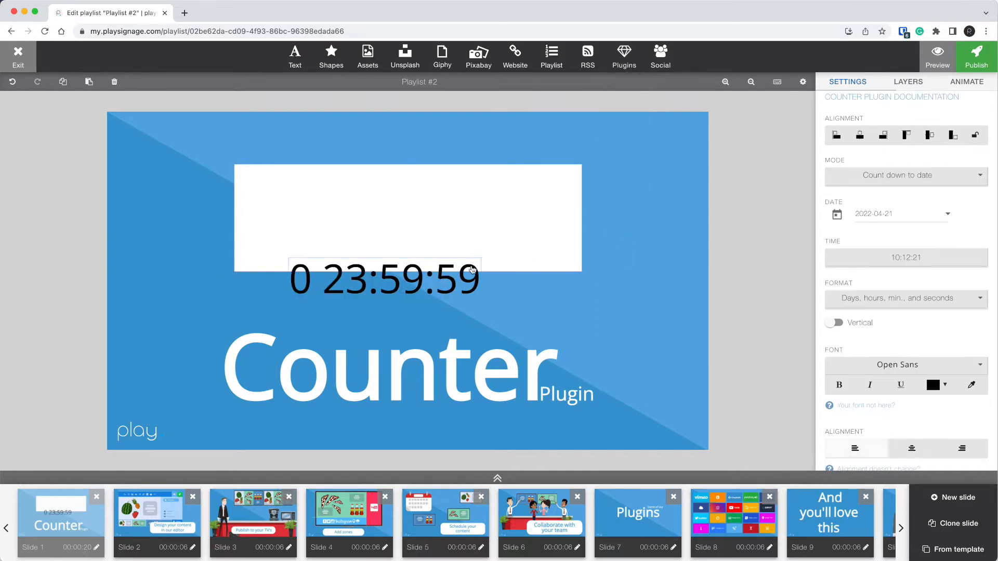
drag(464, 280, 463, 222)
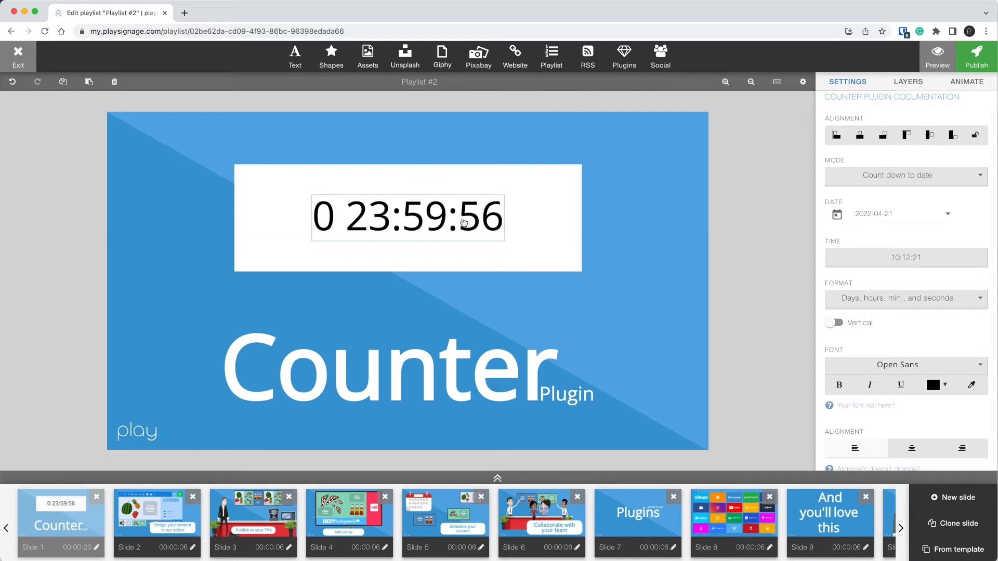
click(911, 453)
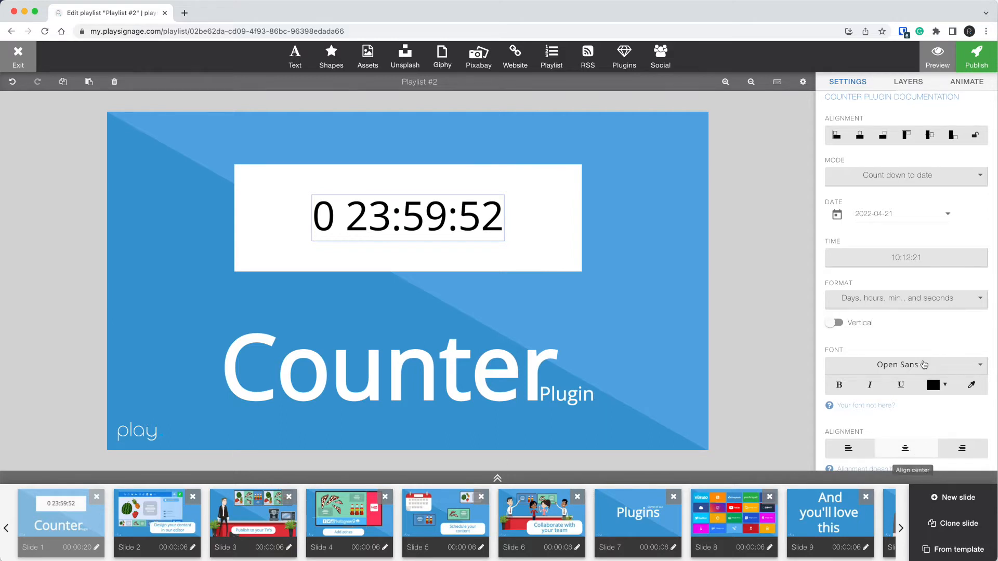
Step: Review the counter's mode and format options, keeping Count down to date and Days, hours, min., and seconds
click(895, 180)
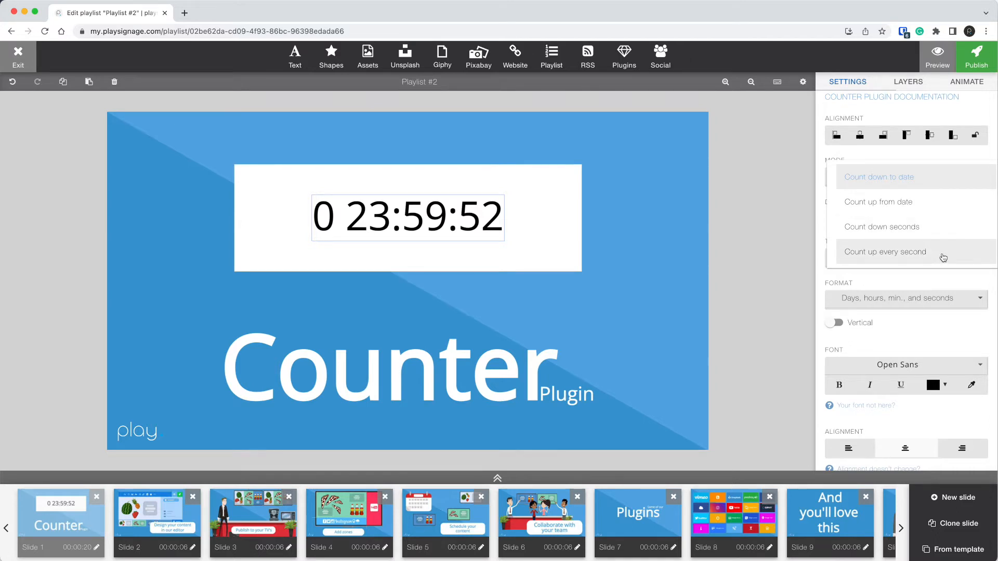
click(884, 177)
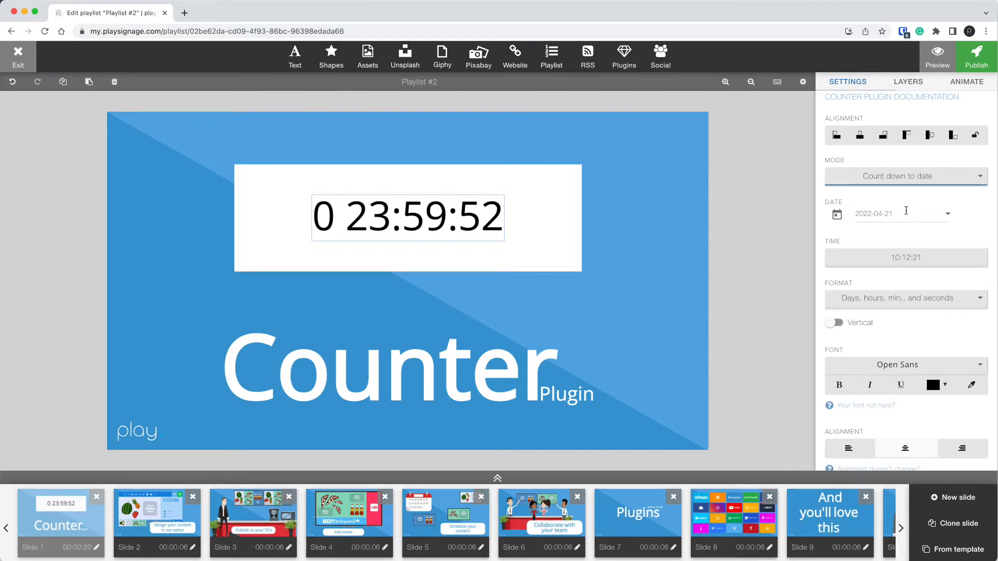
scroll(938, 249, down, 3)
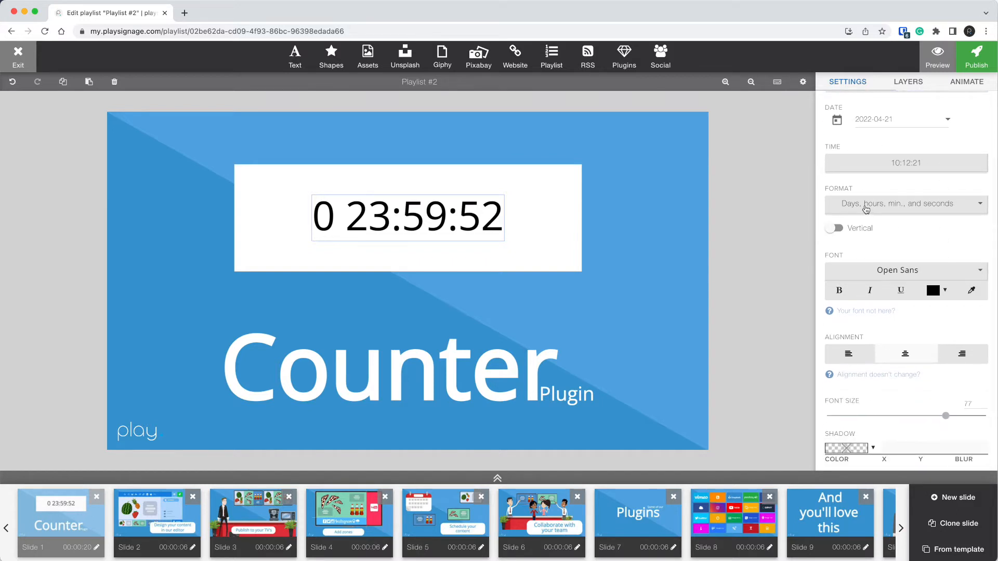
click(865, 209)
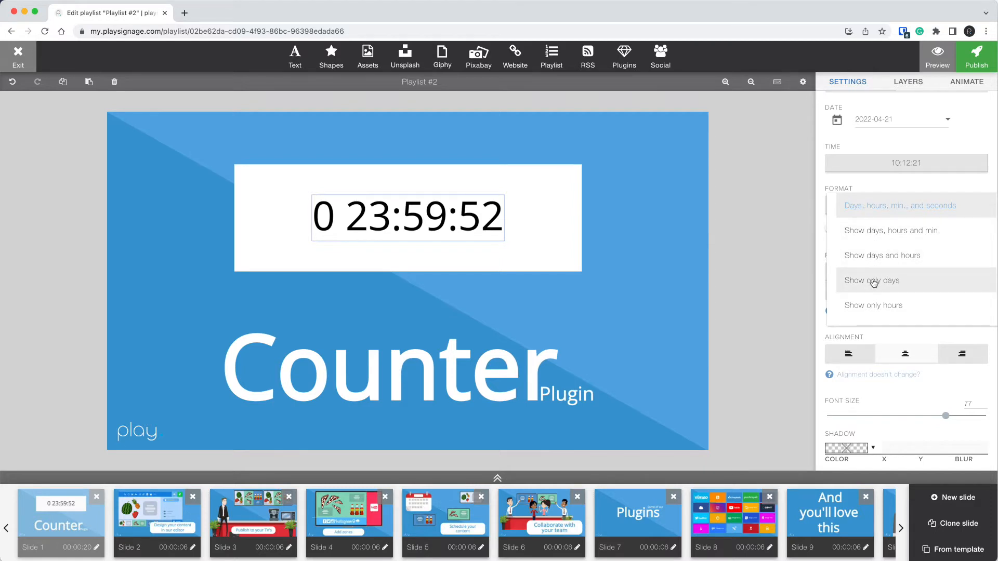
scroll(909, 285, down, 2)
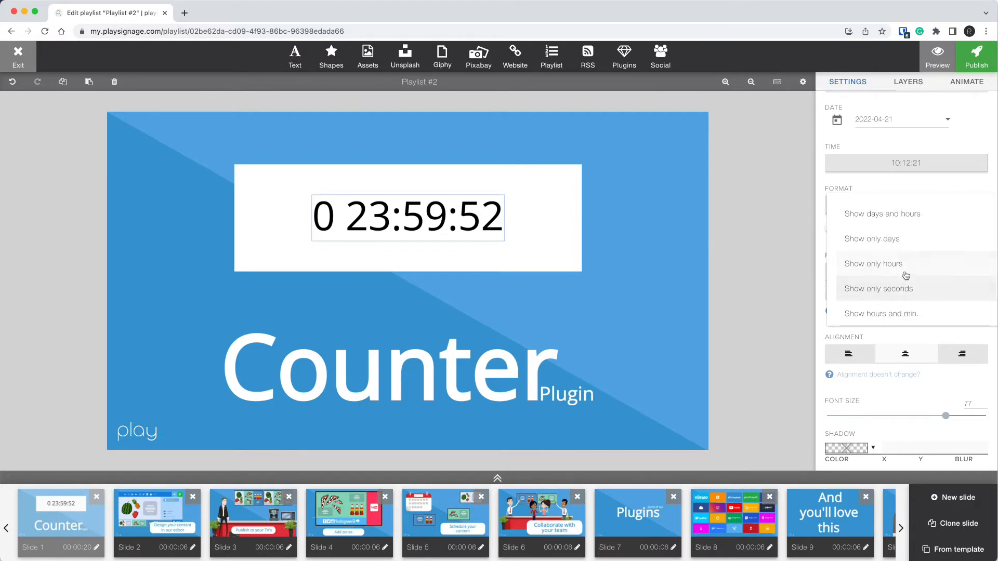
scroll(899, 273, down, 1)
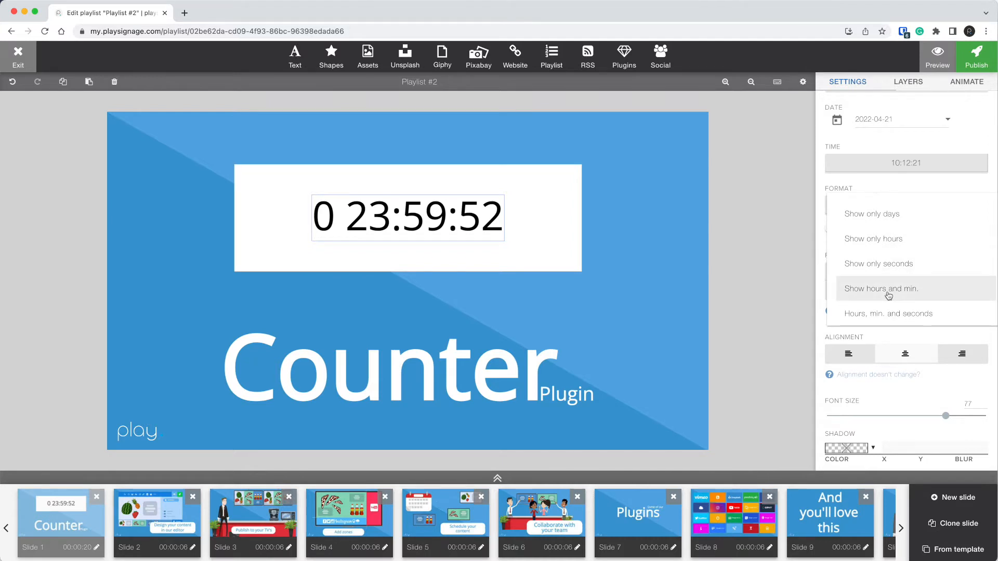
scroll(889, 295, up, 3)
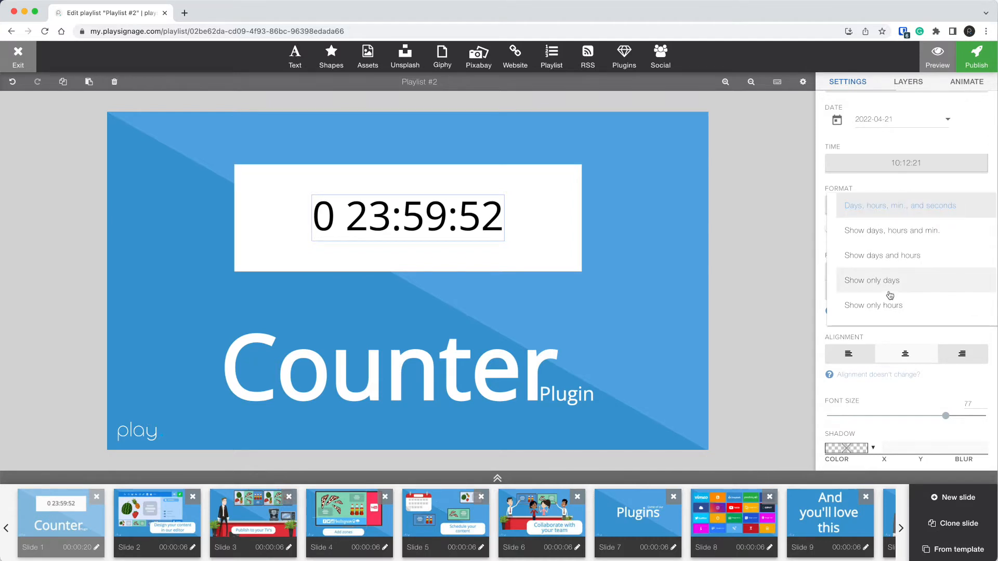
click(885, 206)
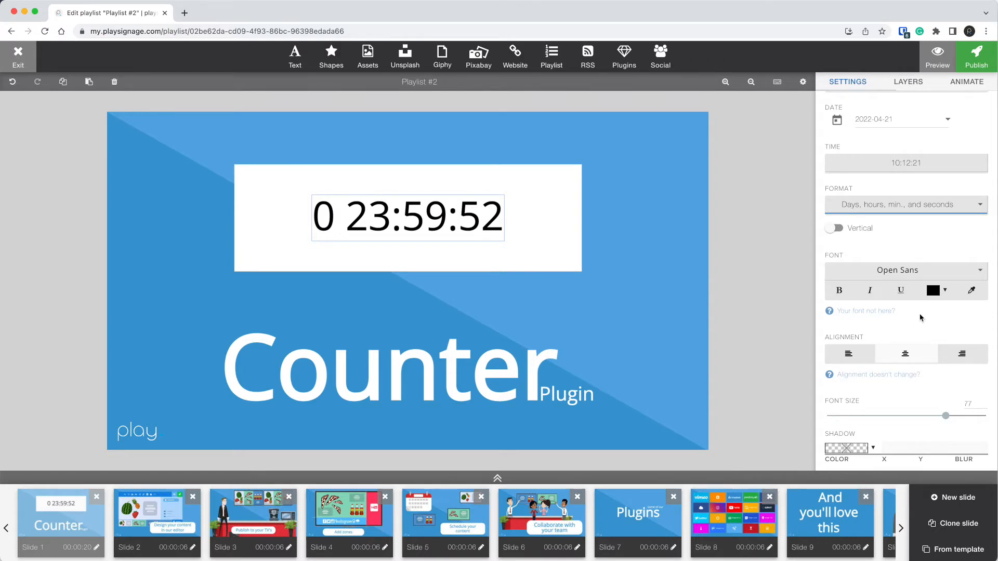
Step: Set the counter's font to Exo 2
click(916, 276)
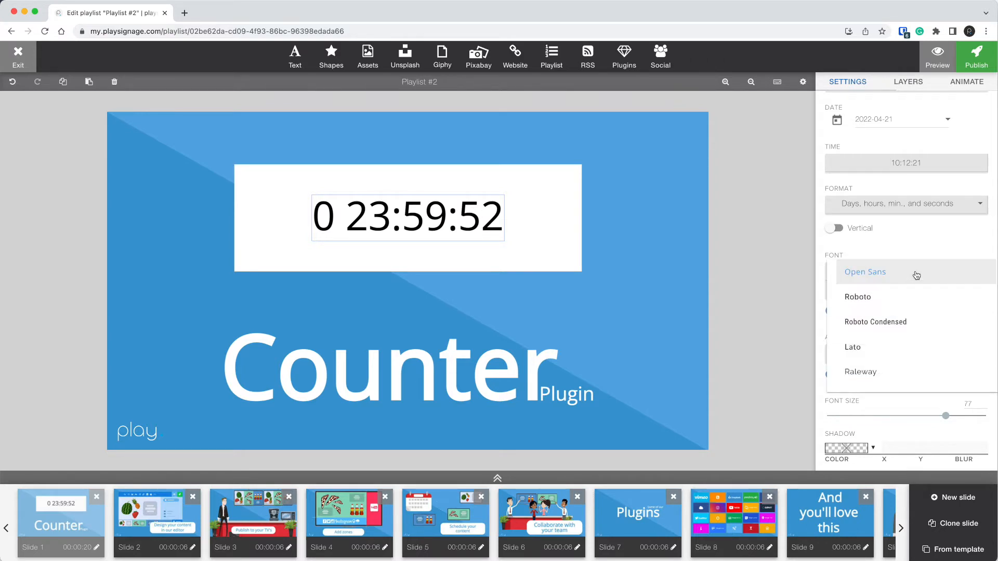
scroll(864, 349, down, 5)
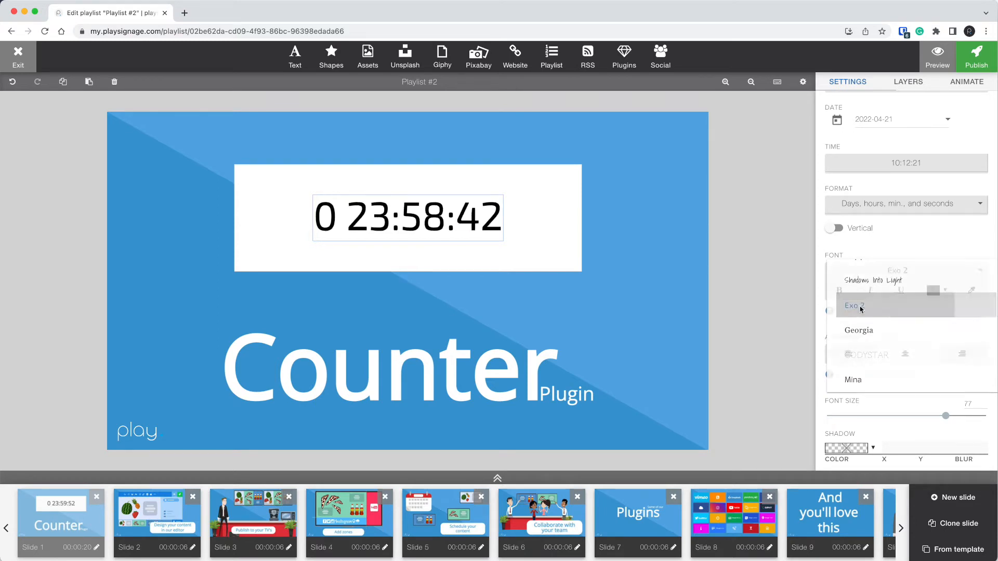
click(860, 309)
Step: Try italic and bold styling and the yellow colour #f5d148 on the counter text, and restore black #000000
click(873, 294)
click(845, 293)
click(870, 293)
click(949, 294)
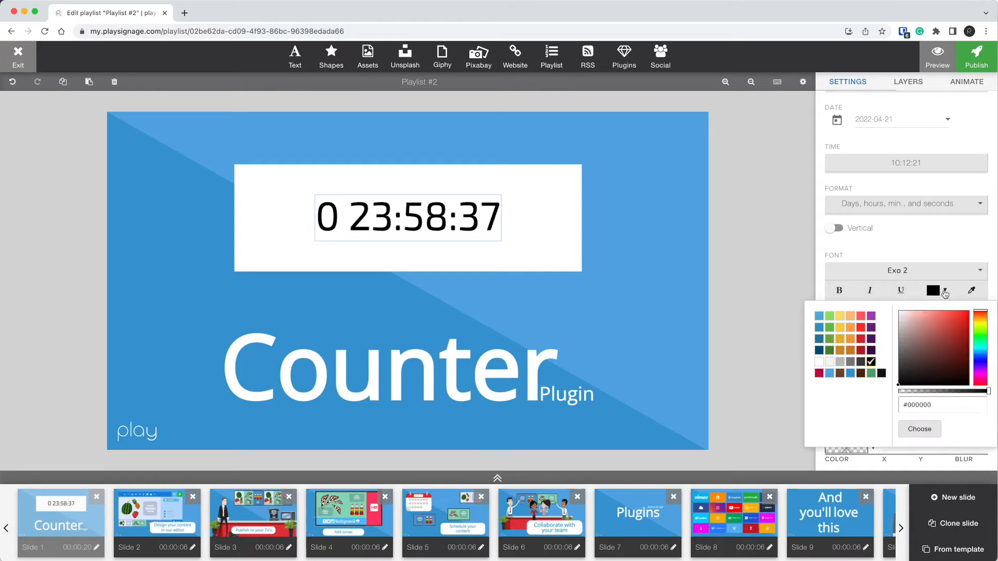
click(840, 328)
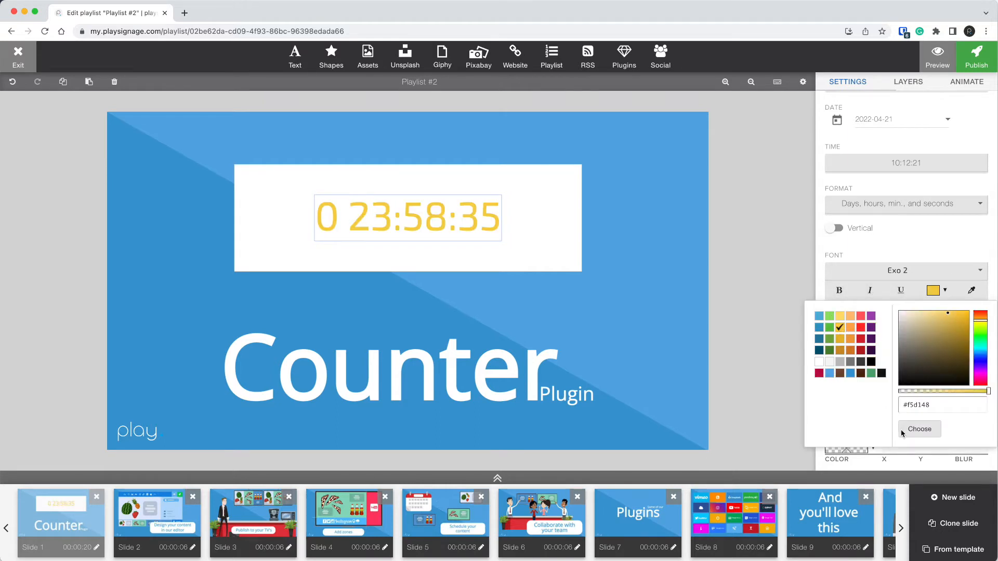
click(871, 362)
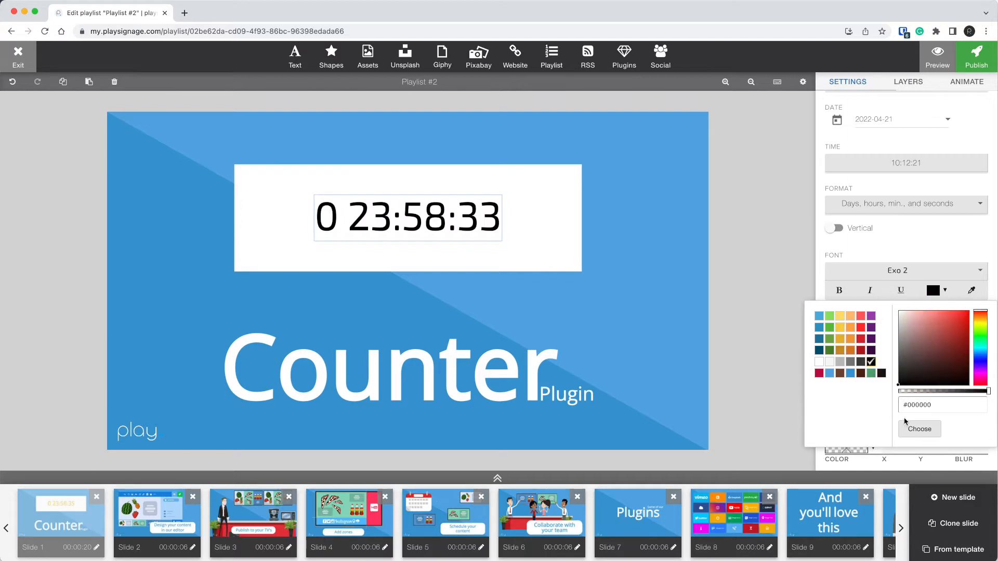
click(919, 429)
Step: Increase the counter's font size to 99
scroll(892, 379, down, 1)
scroll(891, 380, down, 2)
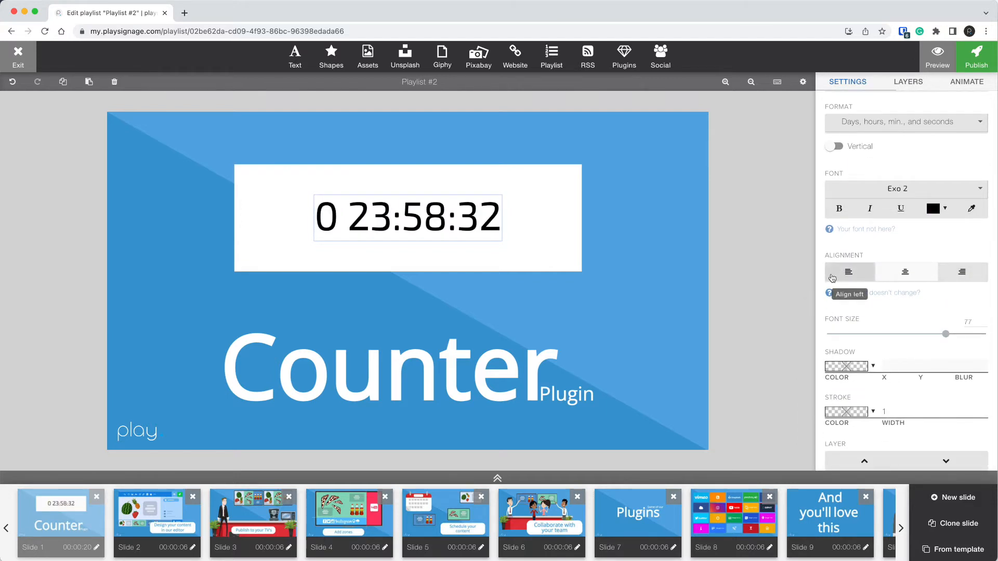
drag(945, 334, 985, 337)
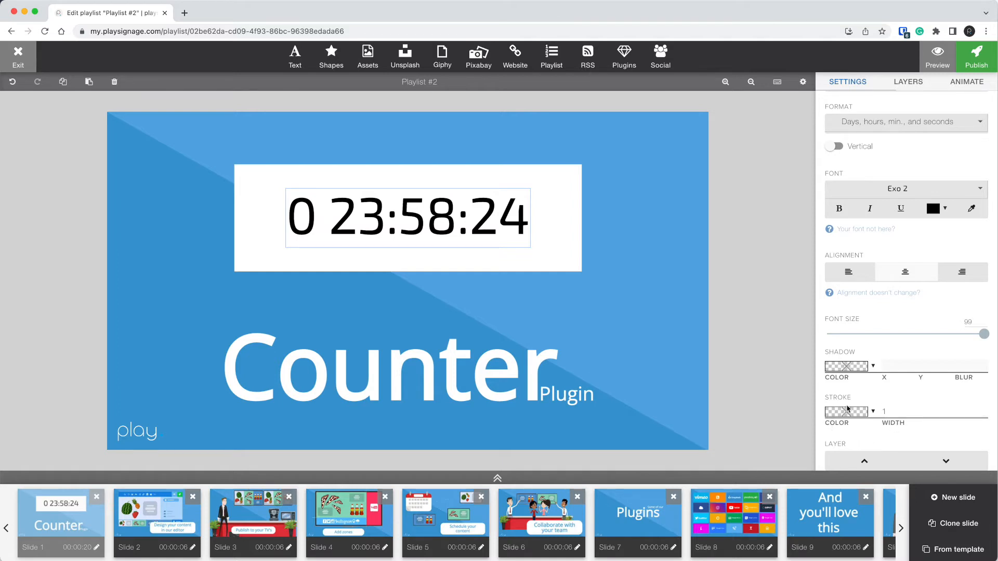
Step: Keep the counter in Count down to date mode and set its target date to 2022-05-01
scroll(917, 353, up, 3)
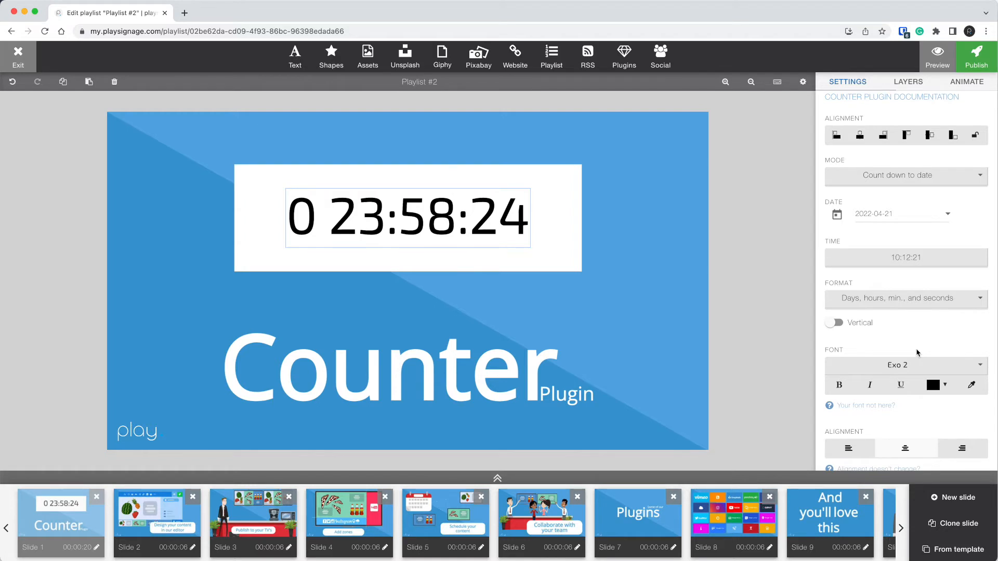
click(952, 180)
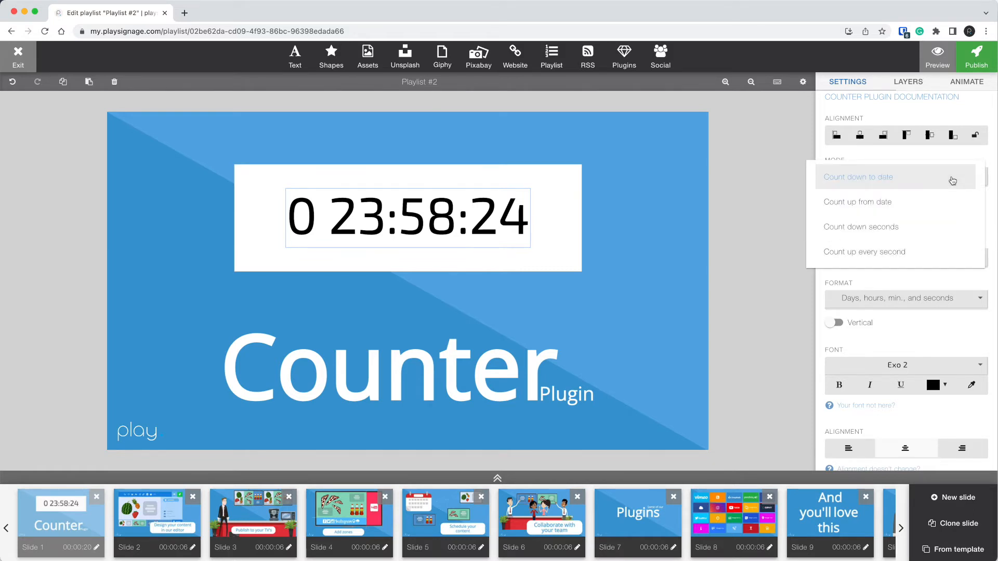
click(952, 181)
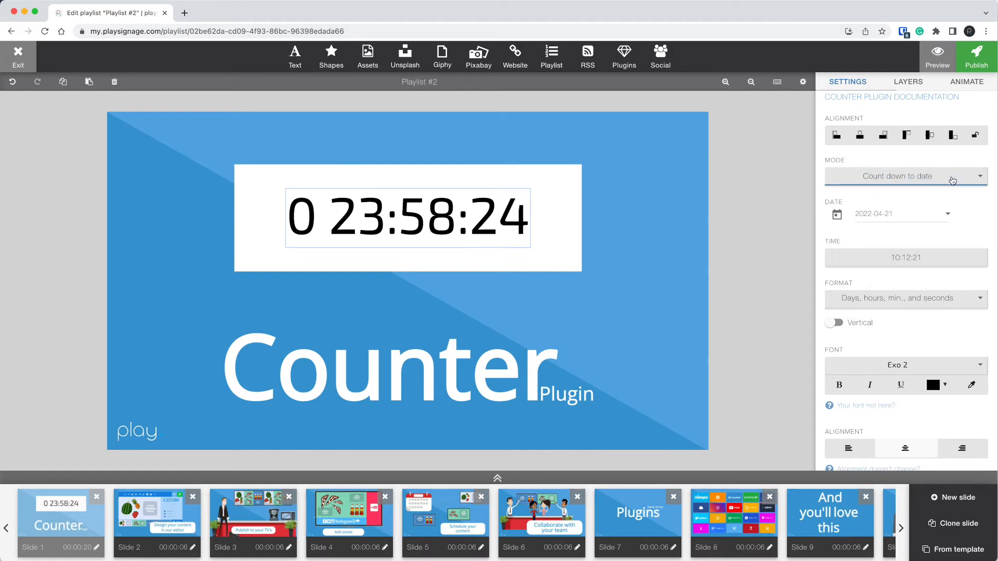
click(947, 217)
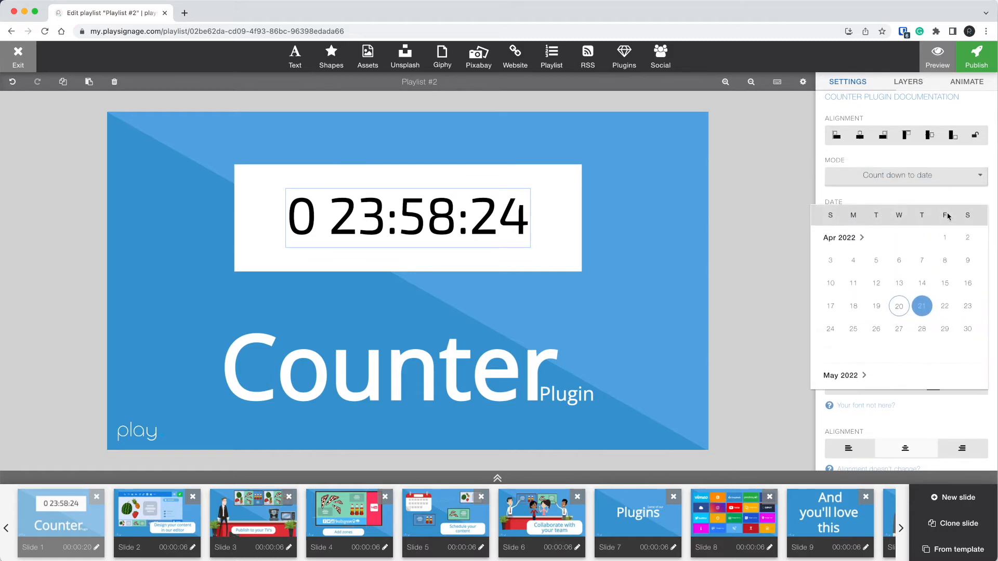
scroll(944, 302, down, 3)
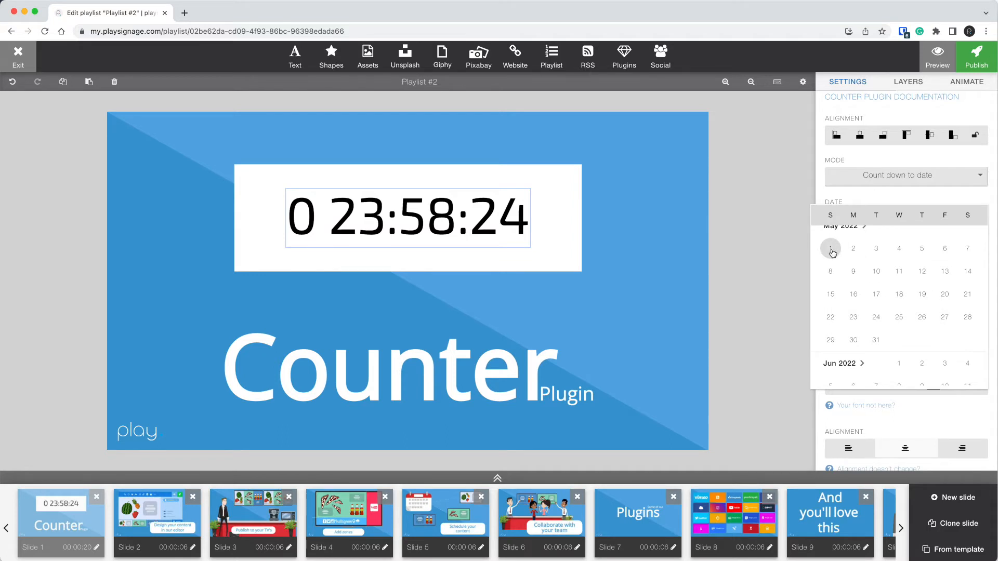
scroll(832, 254, up, 1)
click(831, 279)
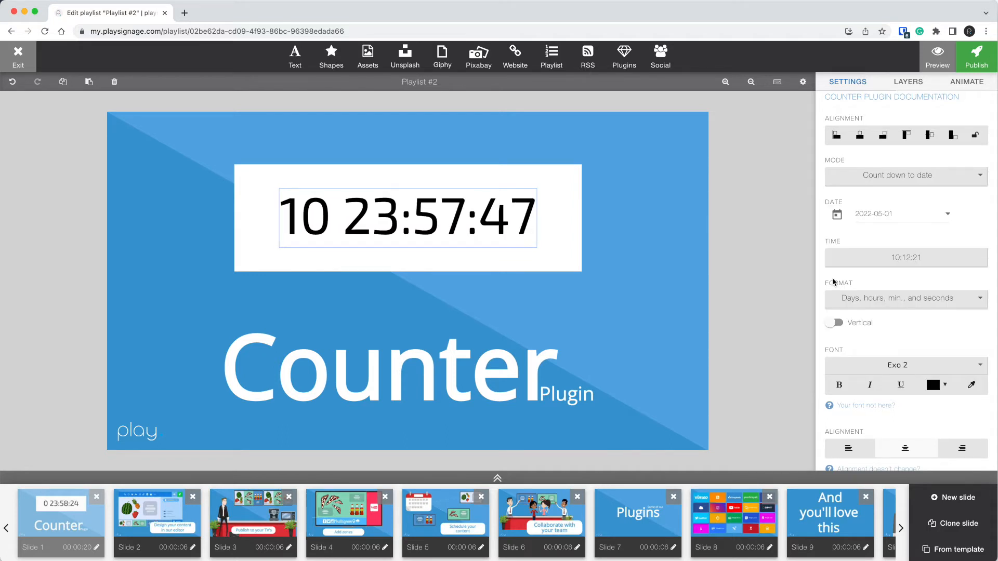
Step: Set the counter's target time to 08:00:00
click(874, 258)
text(08:)
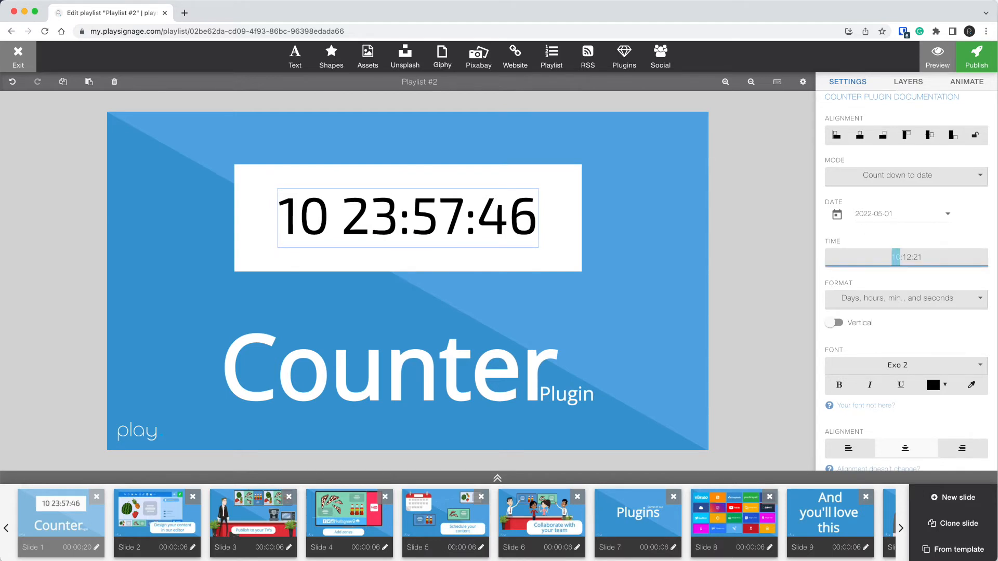
text(00:0)
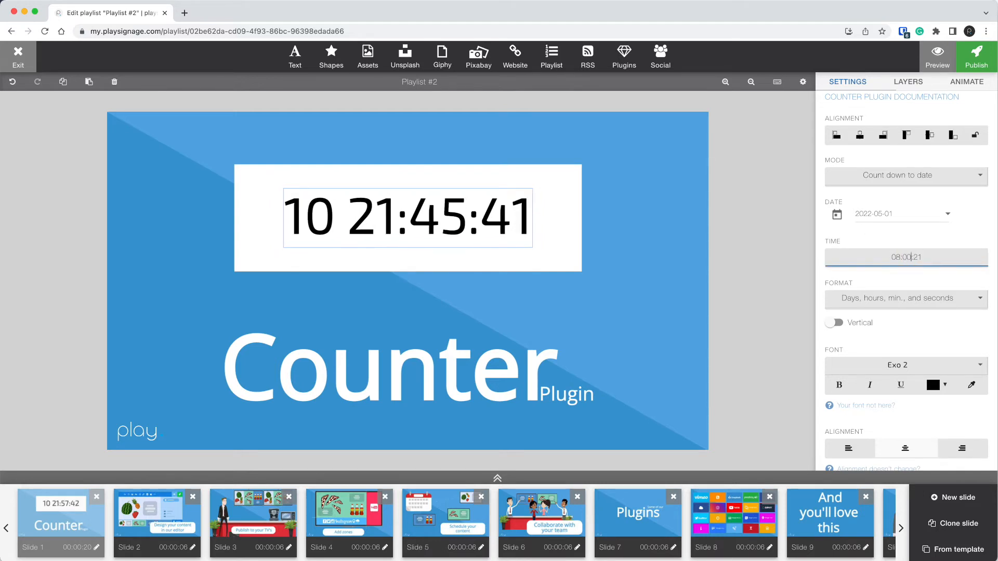
text(0)
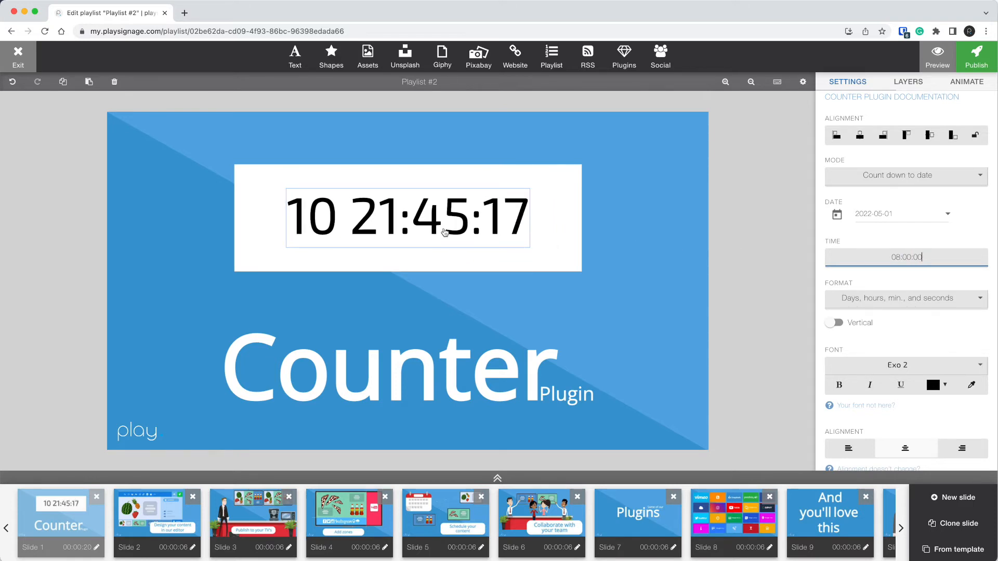
Step: Change the counter's format to Show only hours and its mode to Count up from date
click(871, 305)
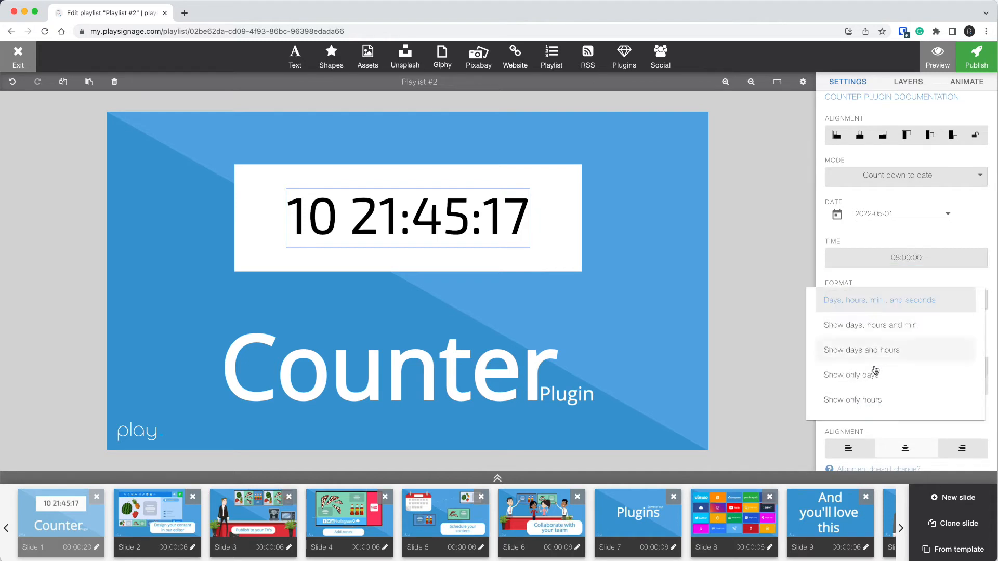
click(851, 402)
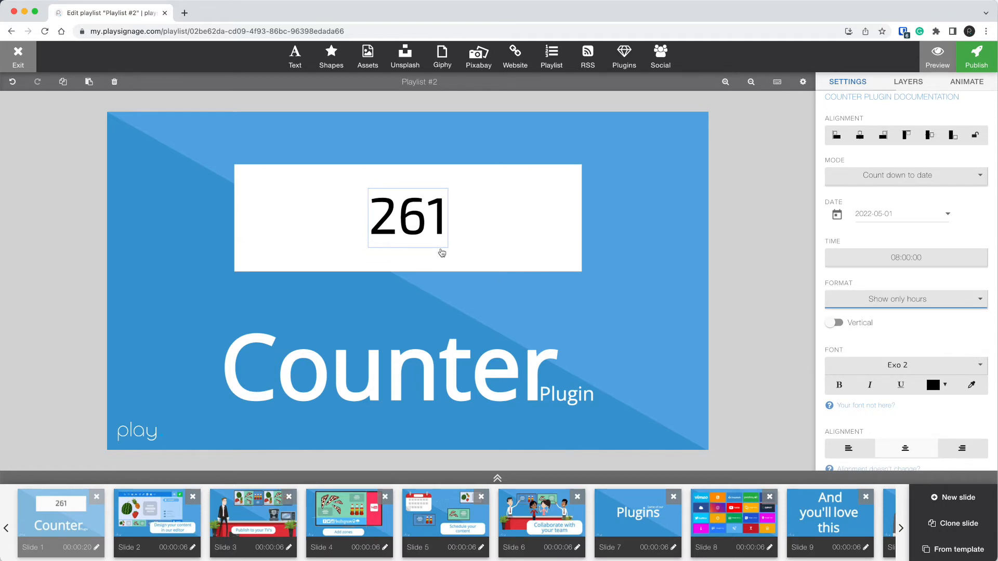
click(891, 177)
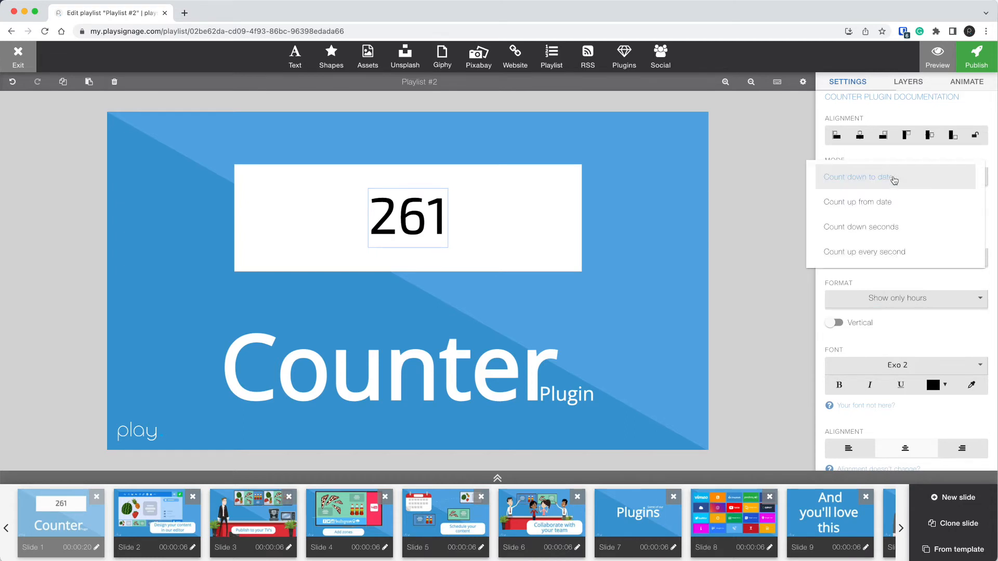
click(867, 204)
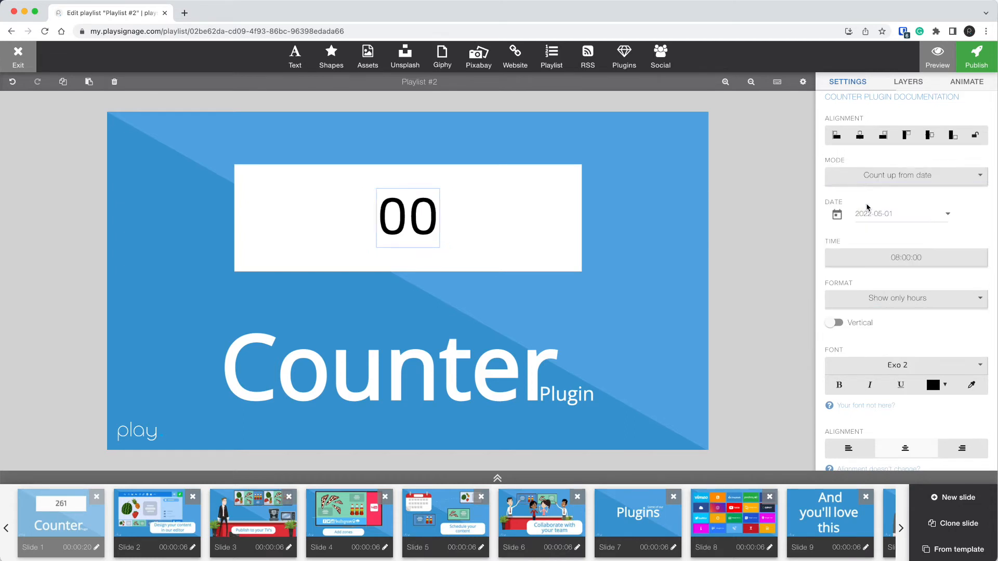
Step: Set the counter's start date to 2022-04-13
click(946, 213)
scroll(896, 292, up, 1)
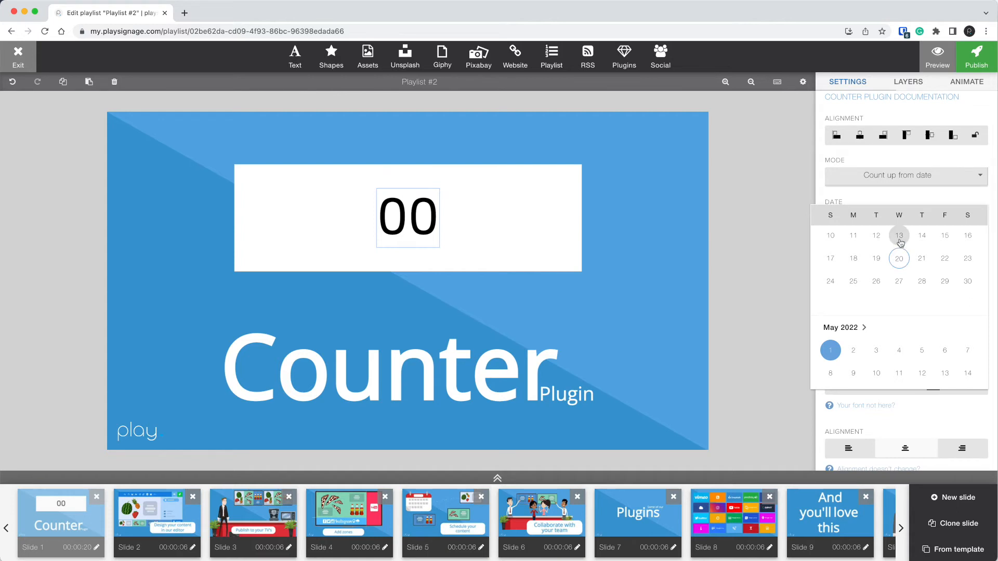
scroll(900, 242, up, 1)
click(899, 294)
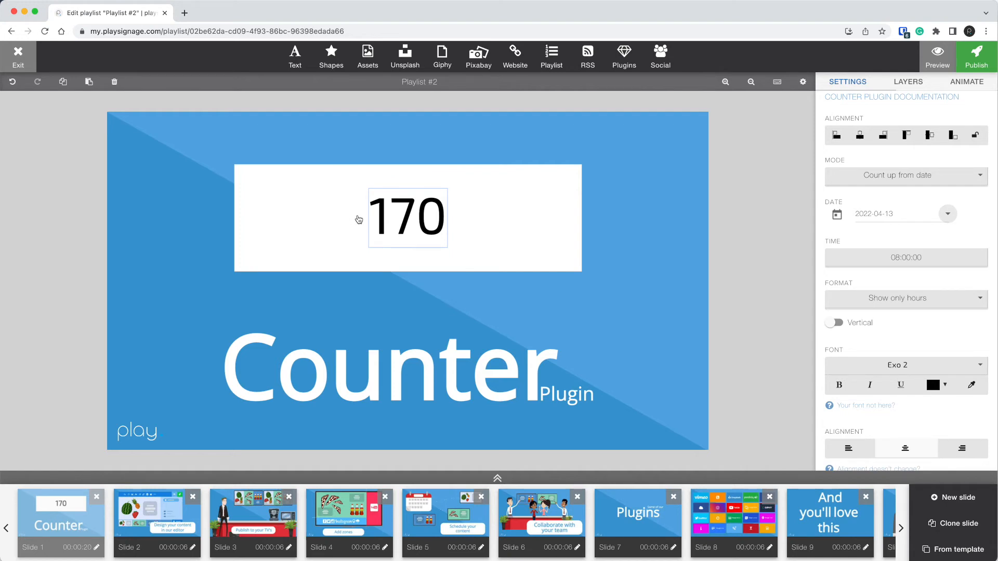
Step: Set the counter's time to 12:00:00 and its format to Show only days
click(899, 257)
click(895, 257)
text(12)
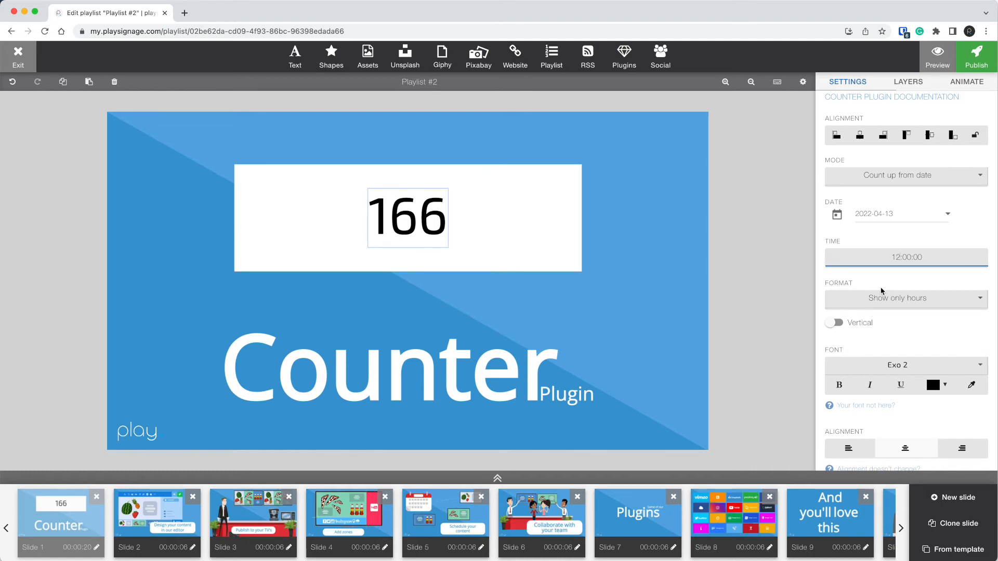
click(890, 300)
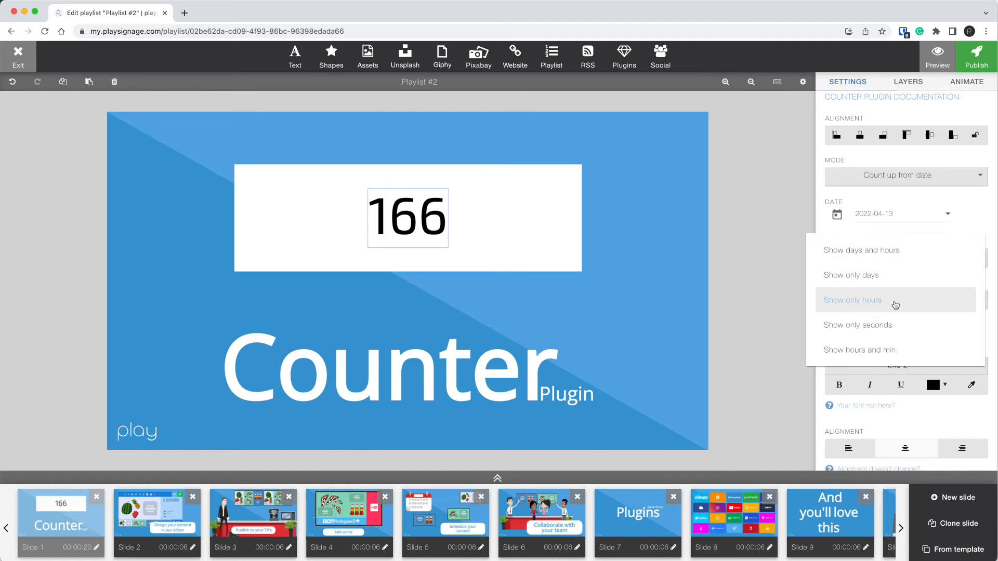
click(852, 275)
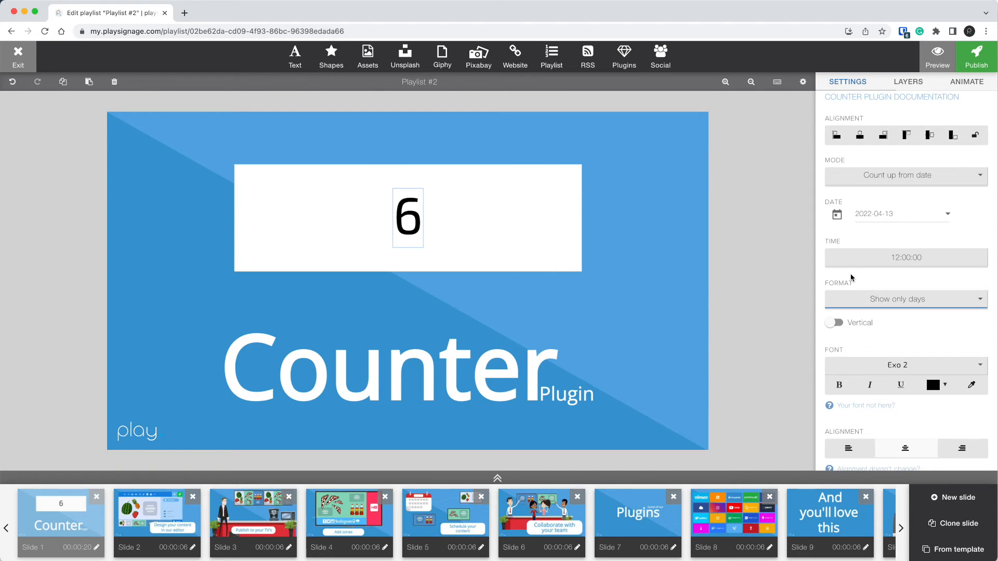
Step: Change the counter's mode to Count down seconds and move the counter to the slide's lower-right corner
click(914, 177)
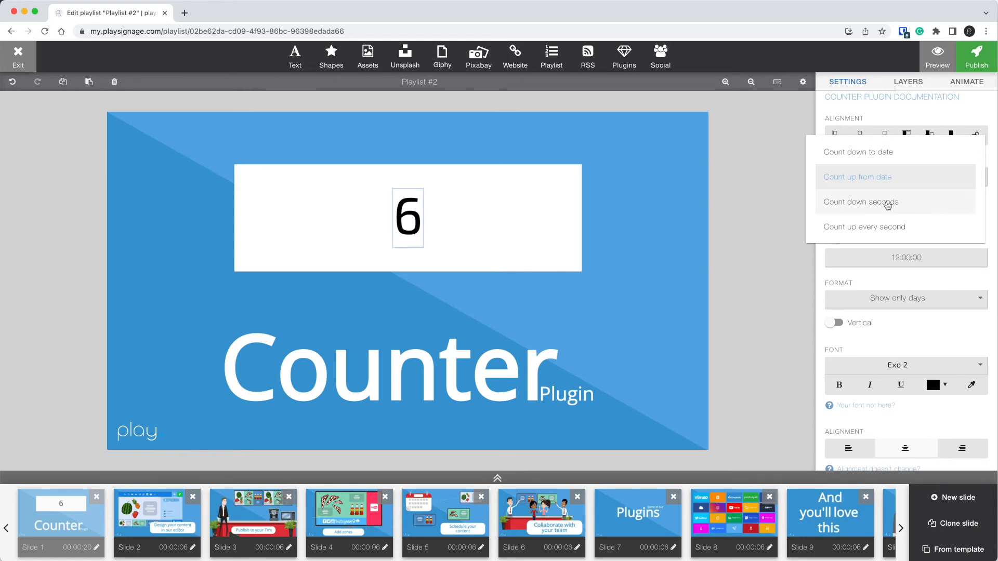
click(886, 202)
drag(432, 229, 676, 434)
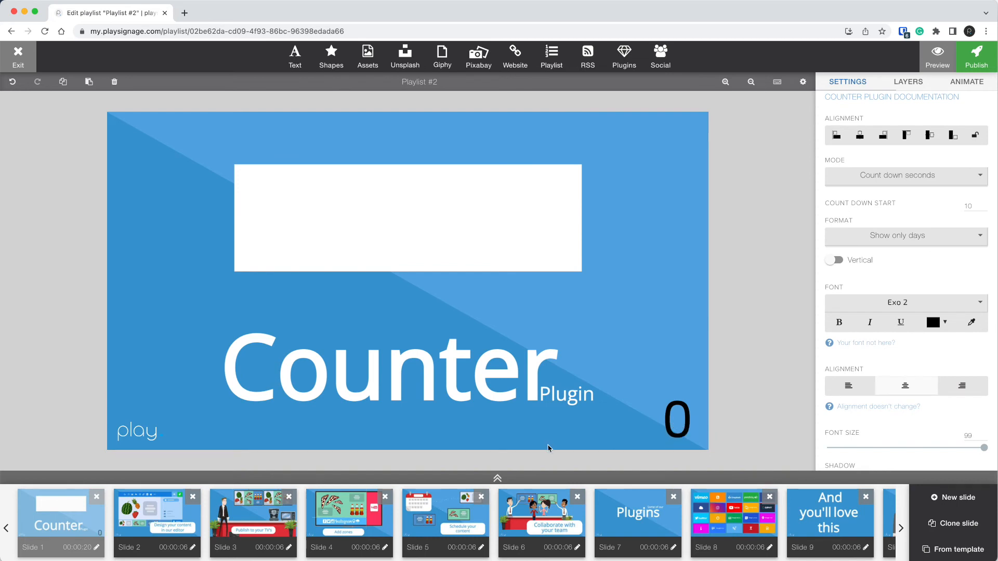
Step: Check slide 1's duration in its slide settings and set the counter's Count down start to 20
click(98, 548)
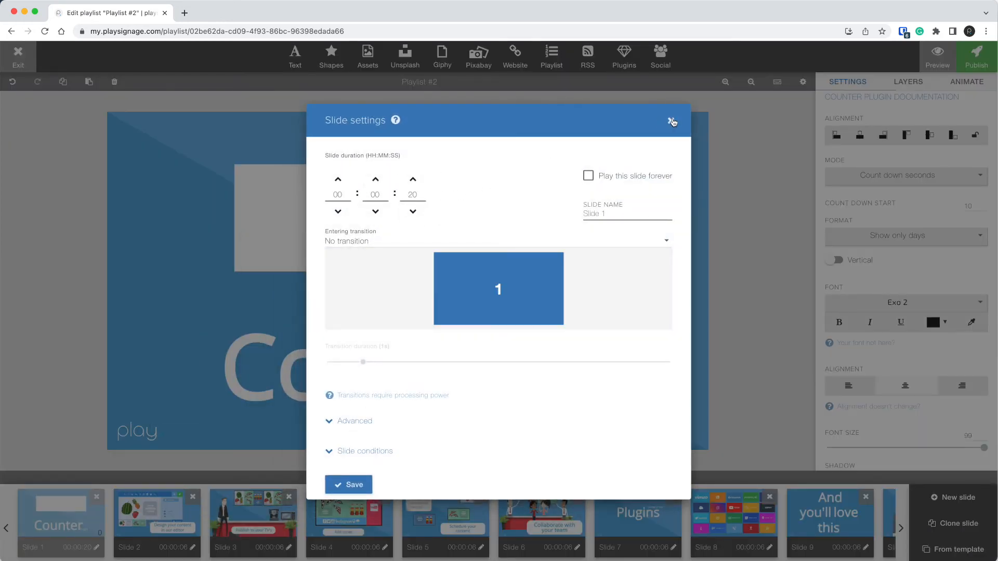
click(672, 122)
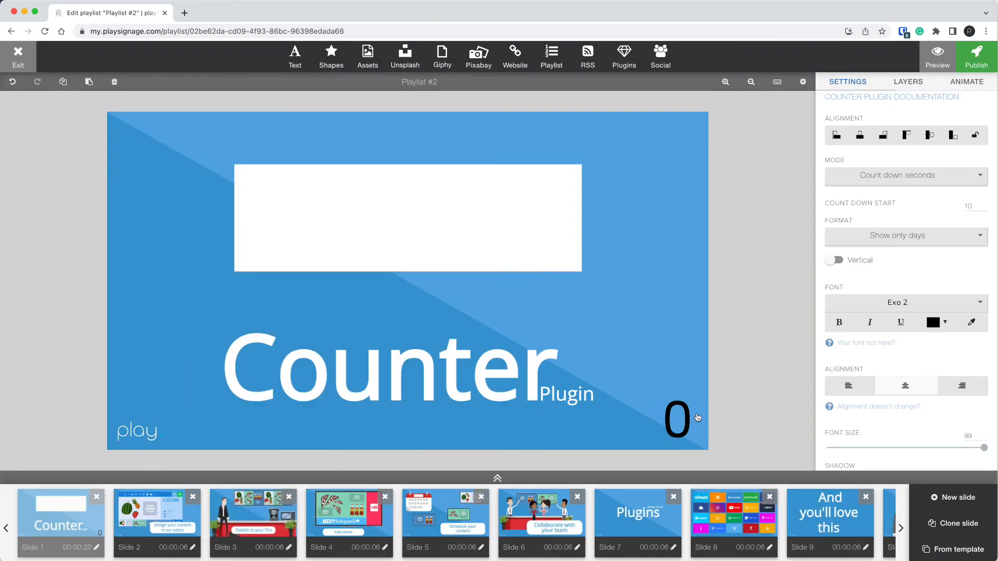
double_click(968, 206)
text(20)
Step: Preview the playlist, close the preview, and move the counter back to the centre of the white rectangle
click(938, 59)
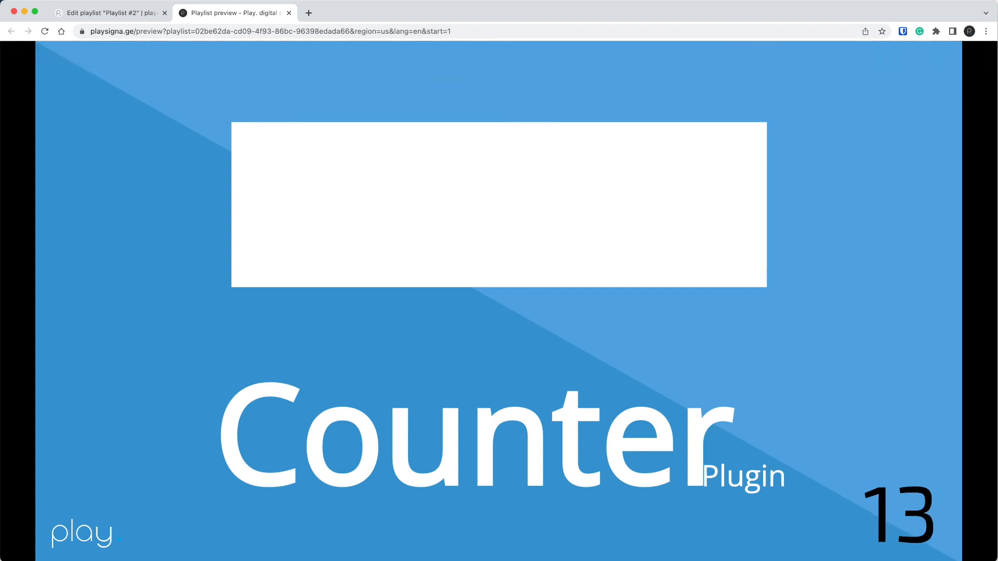
key(super+w)
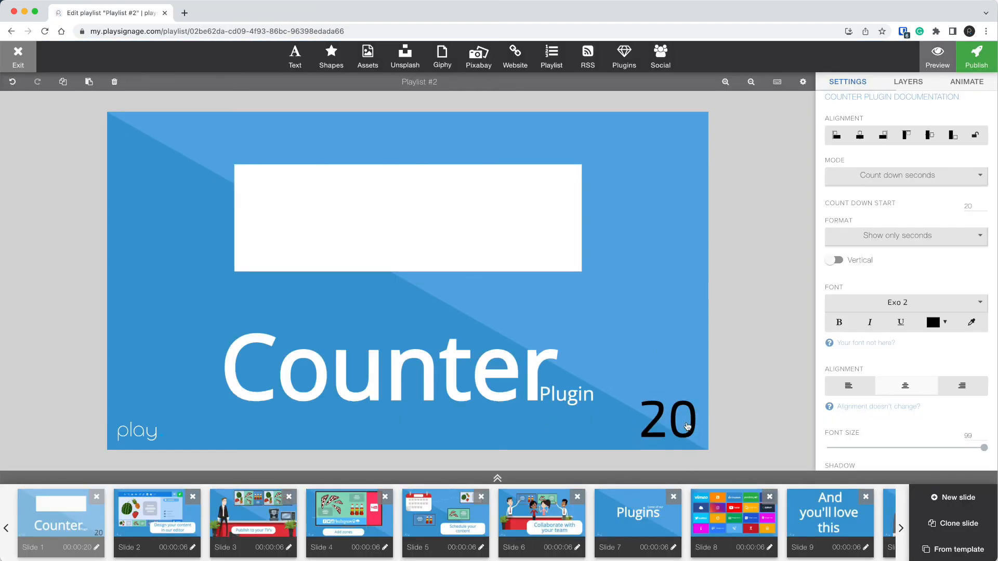
drag(678, 422, 418, 218)
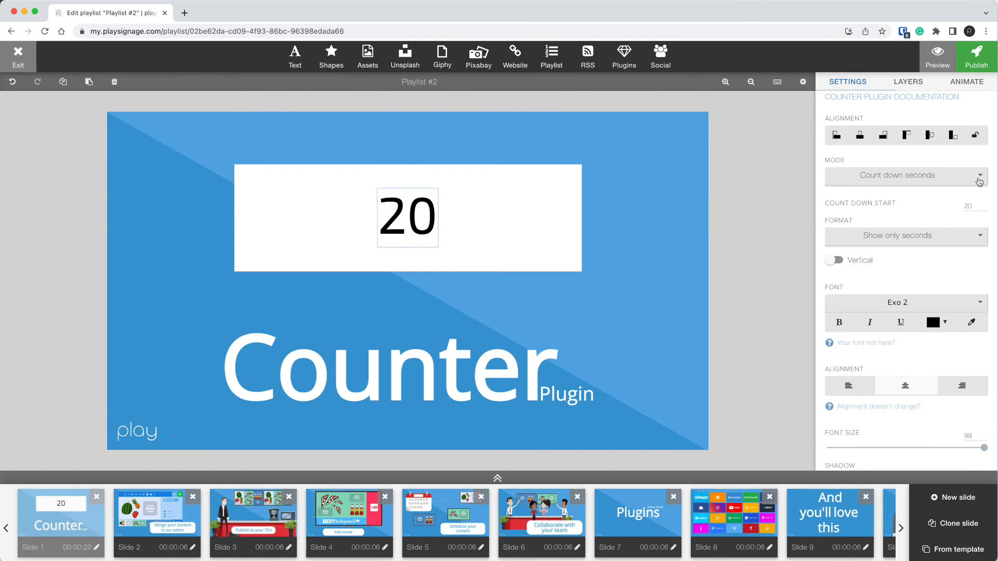
Step: Change the counter's mode to Count up every second, preview the playlist, and return to the editor
click(980, 179)
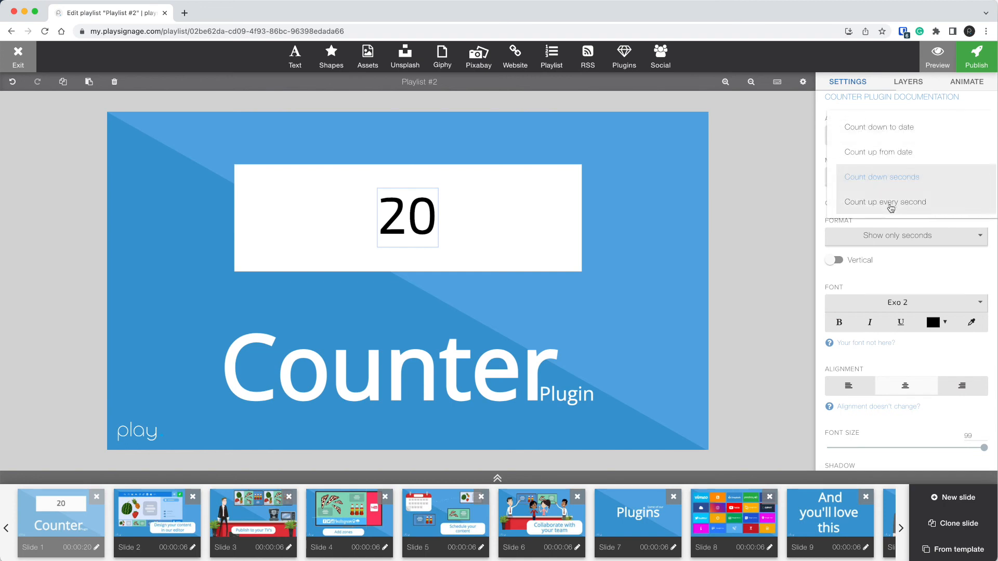
click(887, 203)
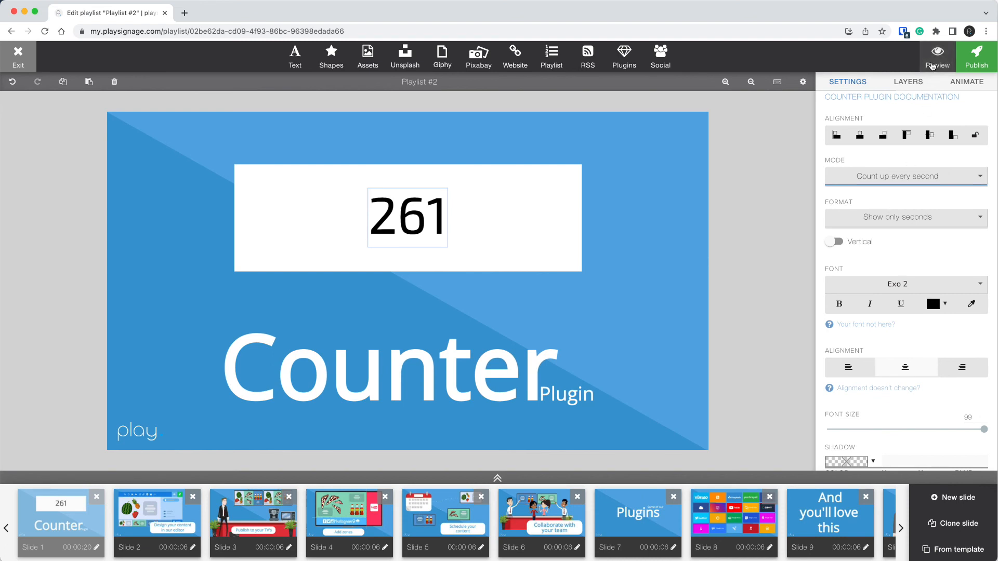
click(933, 62)
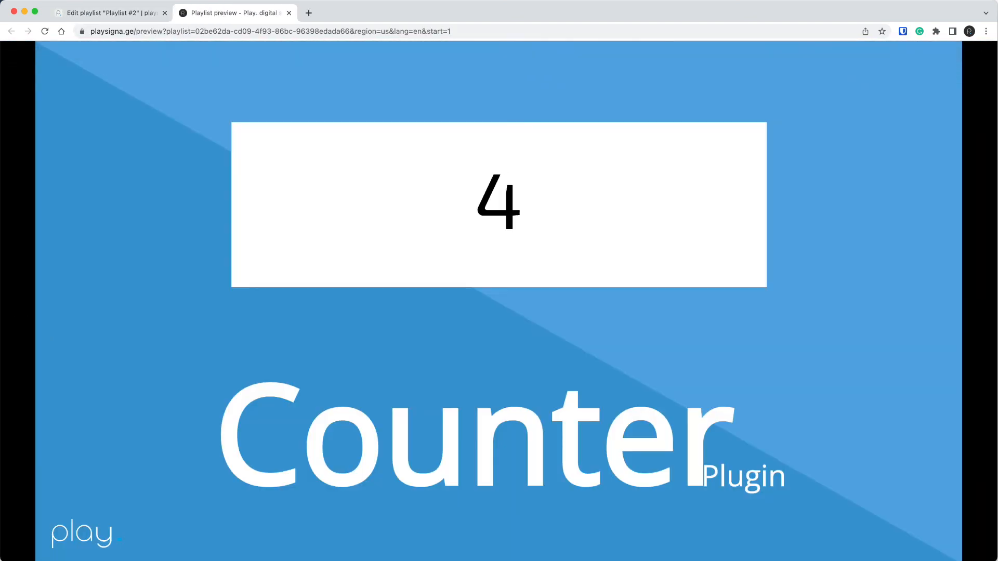
click(289, 13)
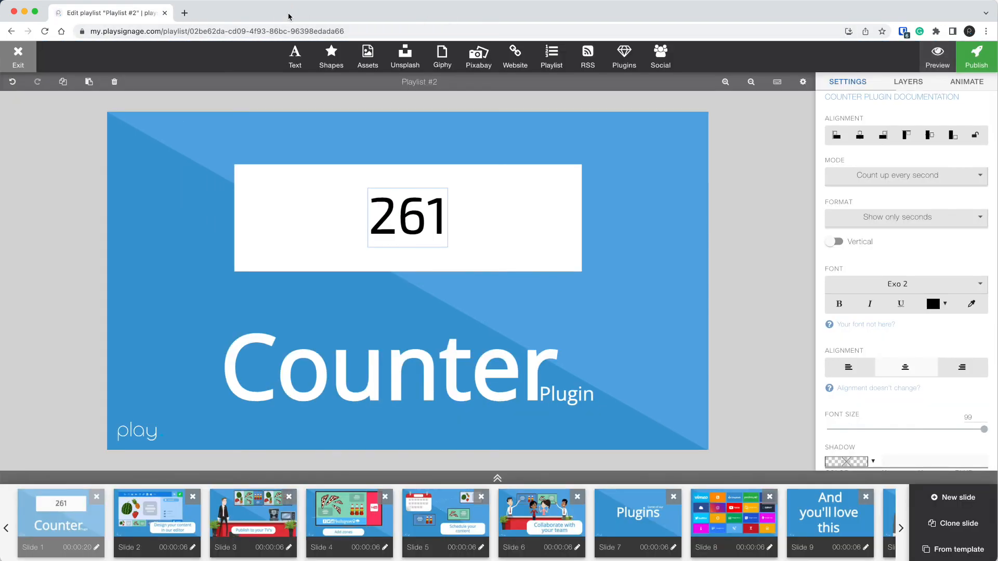